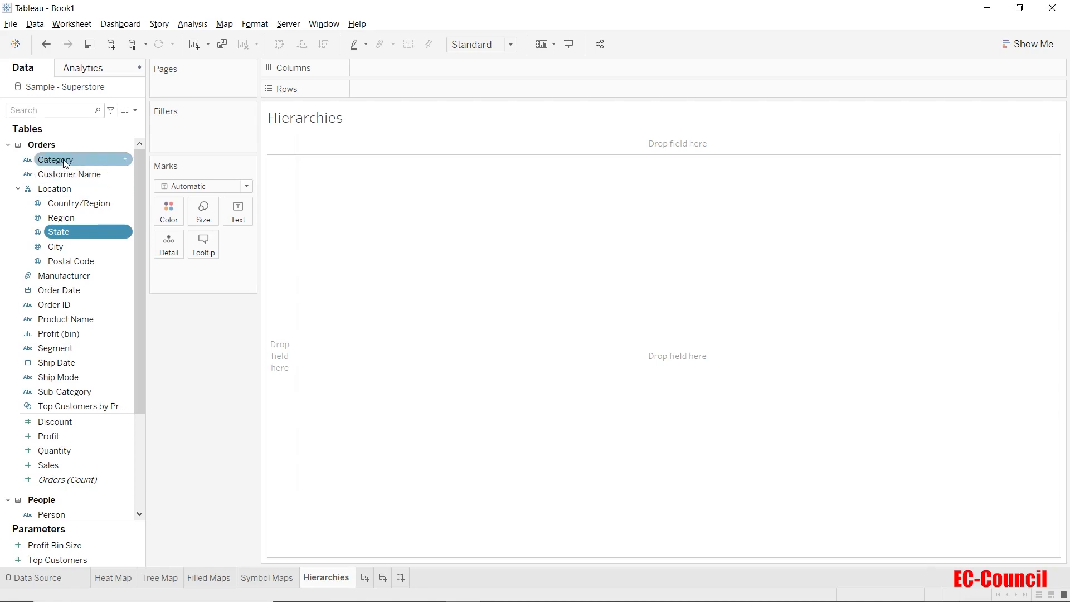
Step: Build a bar chart of summed Discount by Category and widen the Category header column slightly
{"action": "left_click_drag", "start_coordinate": [65, 162], "coordinate": [408, 95]}
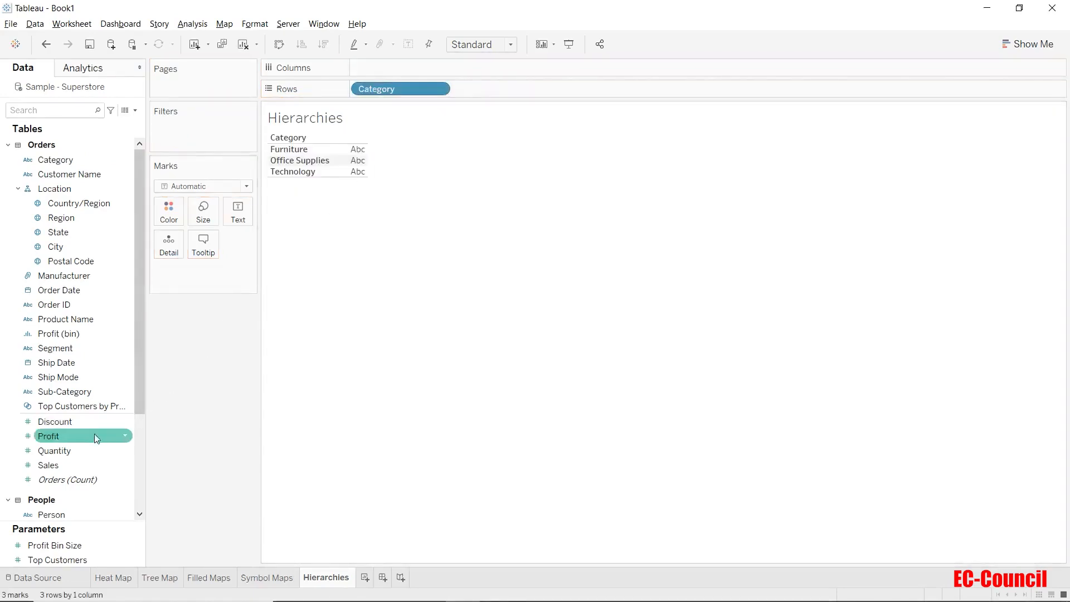
{"action": "left_click_drag", "start_coordinate": [95, 425], "coordinate": [442, 72]}
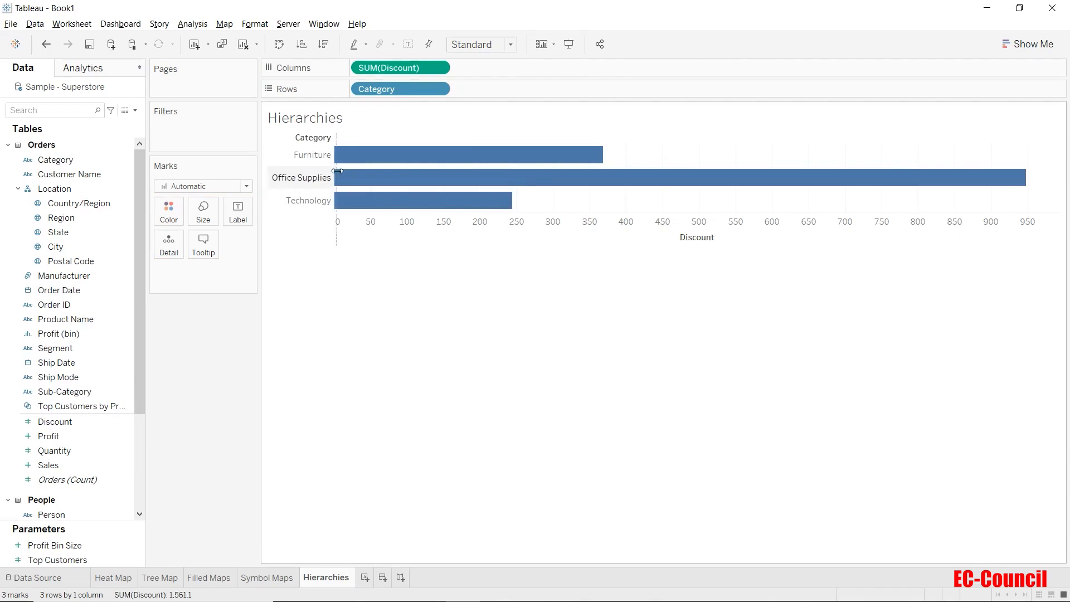
{"action": "left_click_drag", "start_coordinate": [334, 171], "coordinate": [353, 172]}
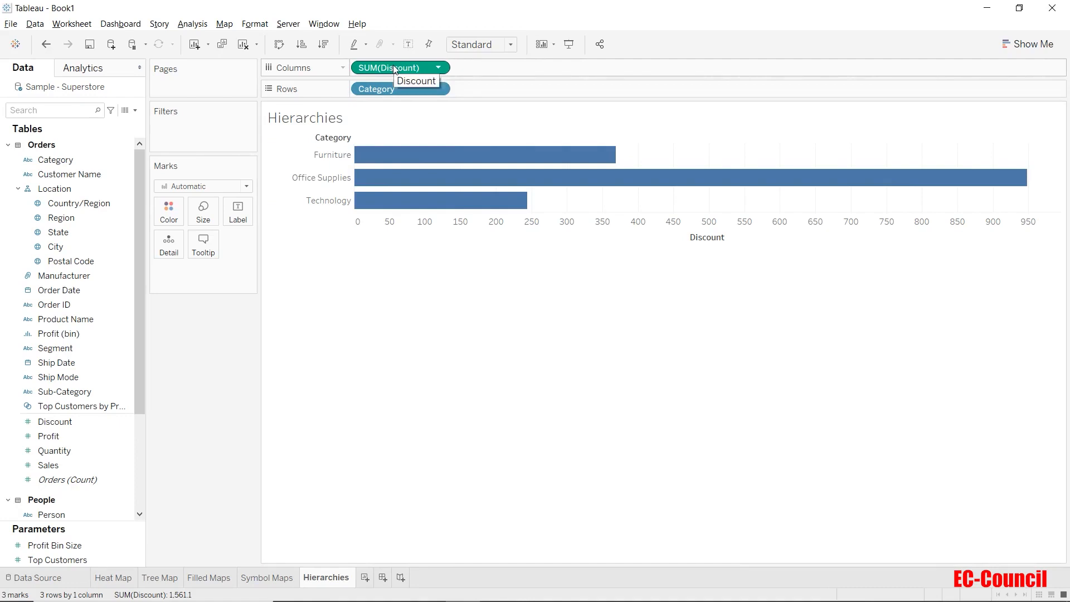
Step: Color the bars by SUM(Discount) and break the rows down further by Sub-Category
{"action": "left_click_drag", "start_coordinate": [393, 64], "coordinate": [173, 209]}
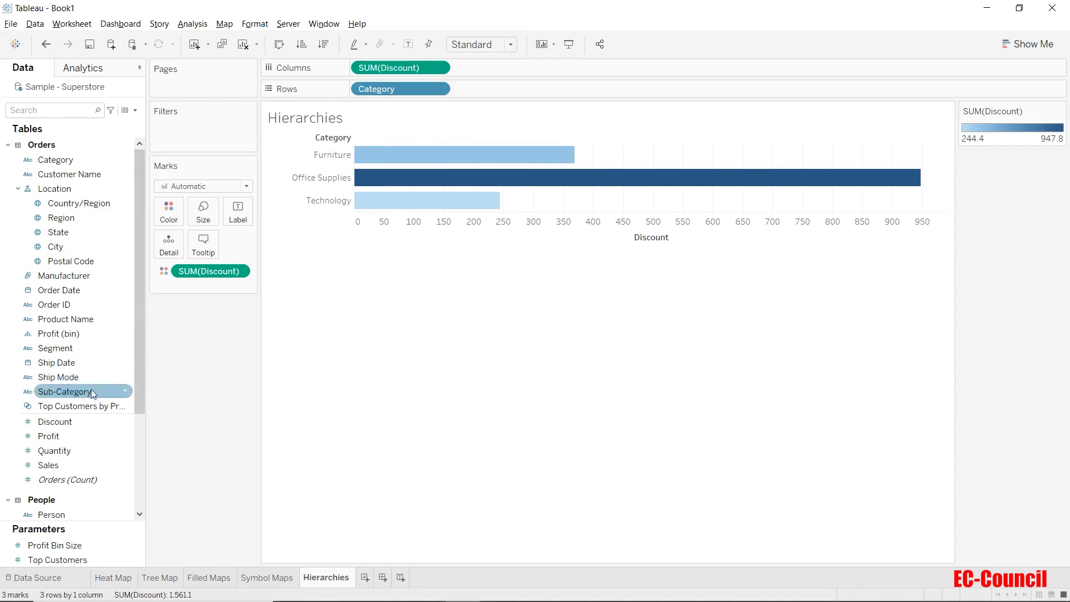
{"action": "left_click_drag", "start_coordinate": [91, 389], "coordinate": [514, 88]}
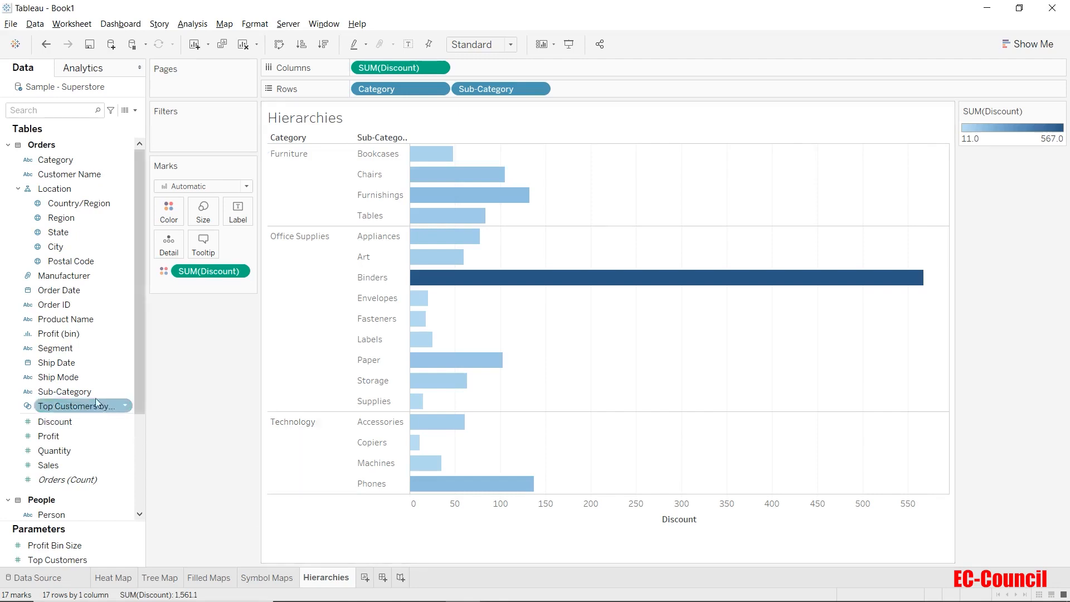
Step: Group Category and Sub-Category into a hierarchy named Product, and test it by collapsing and re-expanding Category in the rows
{"action": "left_click_drag", "start_coordinate": [88, 392], "coordinate": [110, 161]}
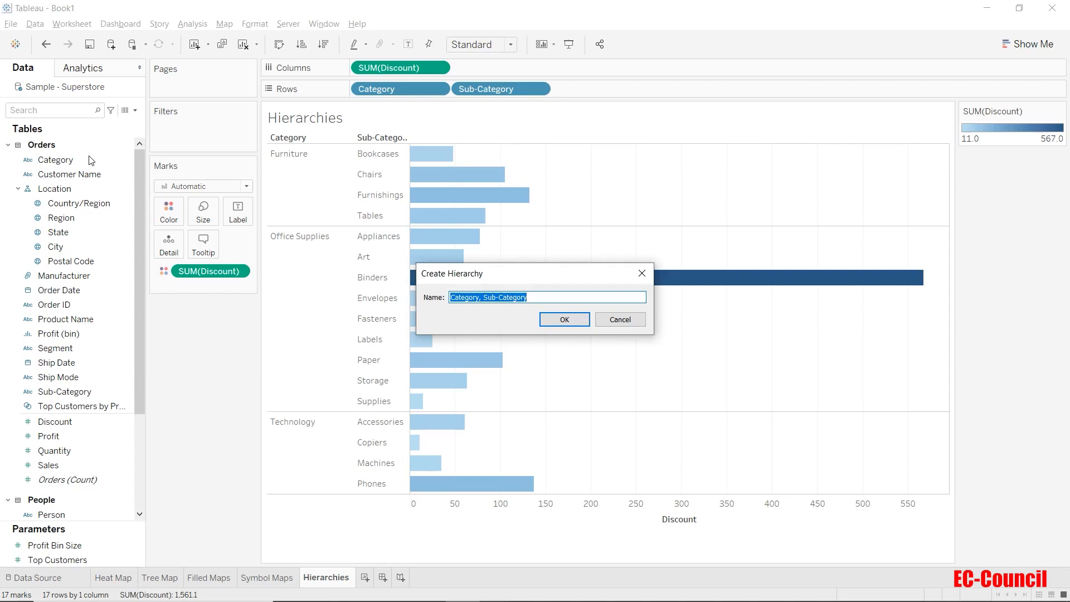
{"action": "type", "text": "Product"}
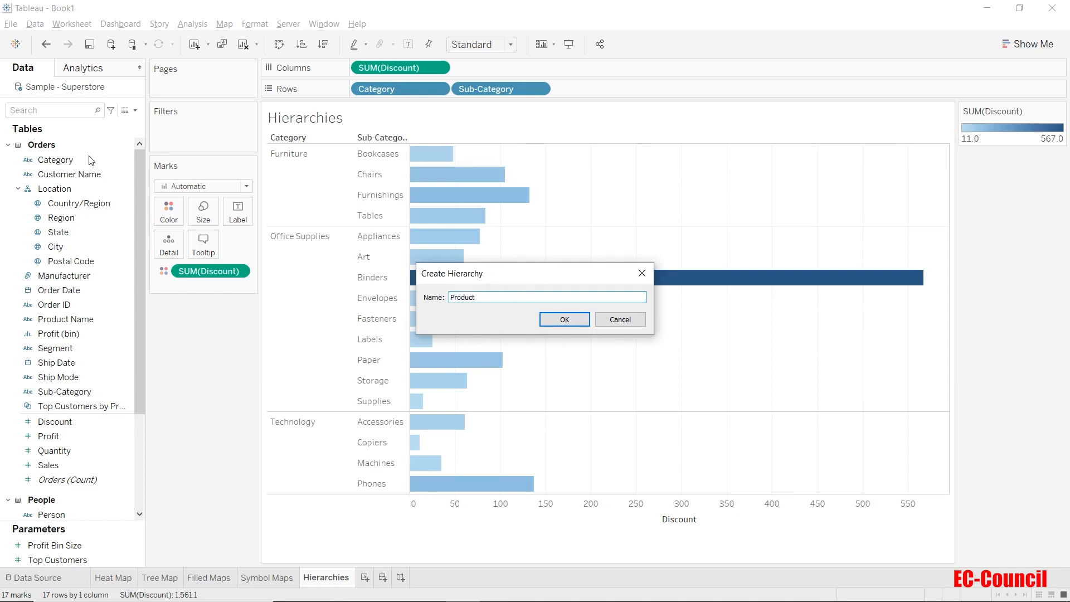
{"action": "left_click", "coordinate": [554, 322]}
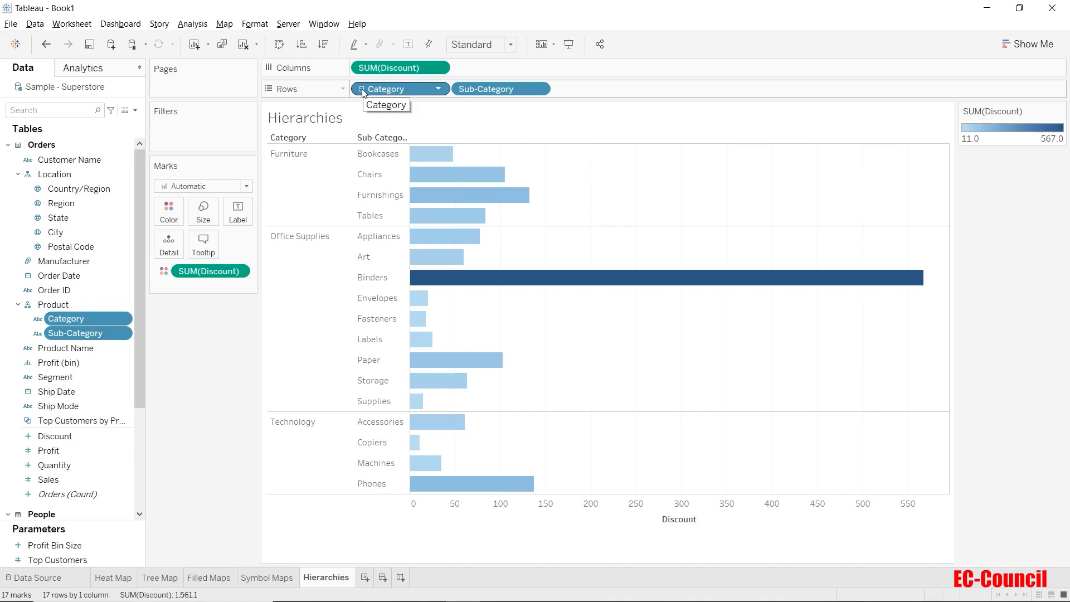
{"action": "left_click", "coordinate": [362, 90]}
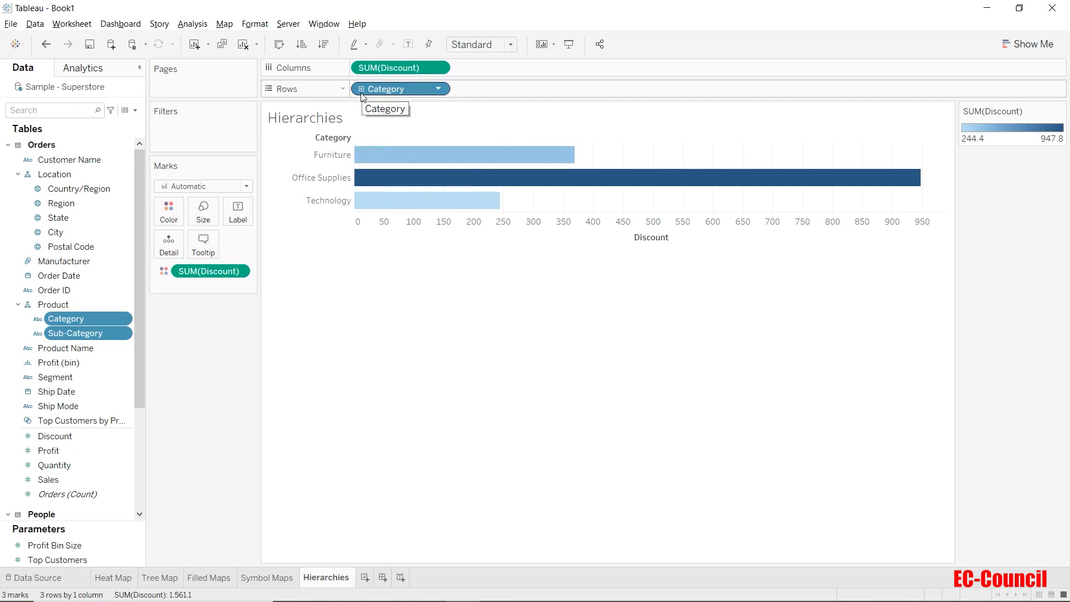
{"action": "left_click", "coordinate": [361, 89]}
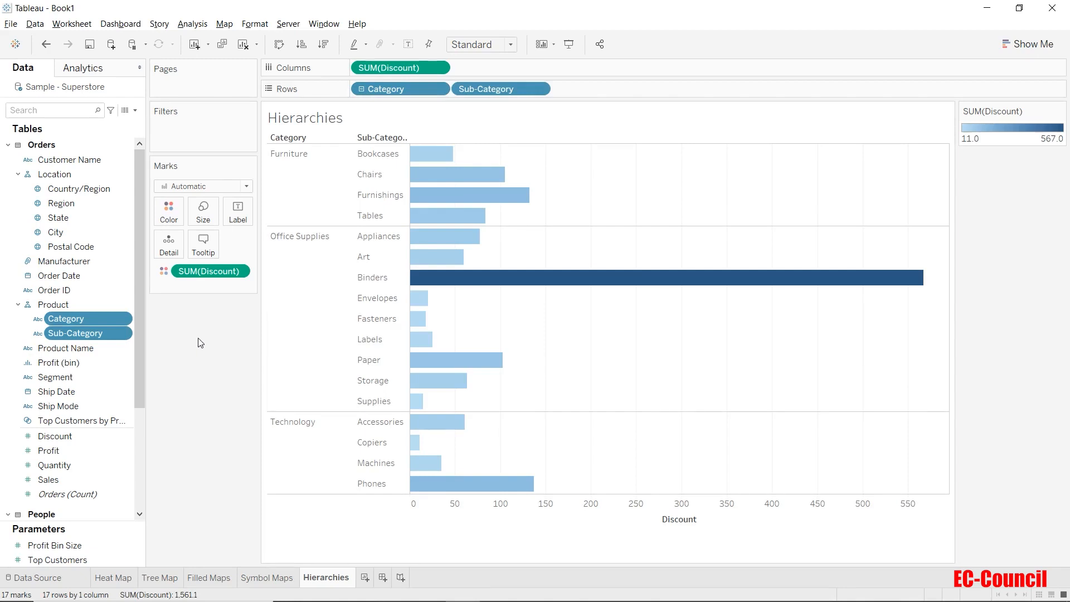
Step: Add the Manufacturer field to the existing Product hierarchy
{"action": "right_click", "coordinate": [95, 257]}
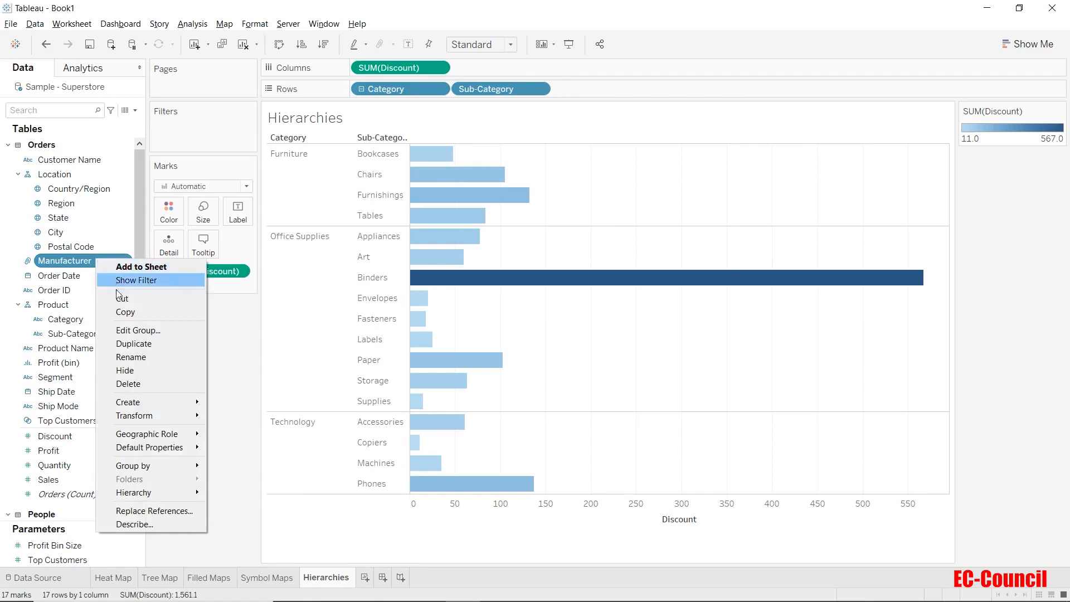
{"action": "mouse_move", "coordinate": [133, 497]}
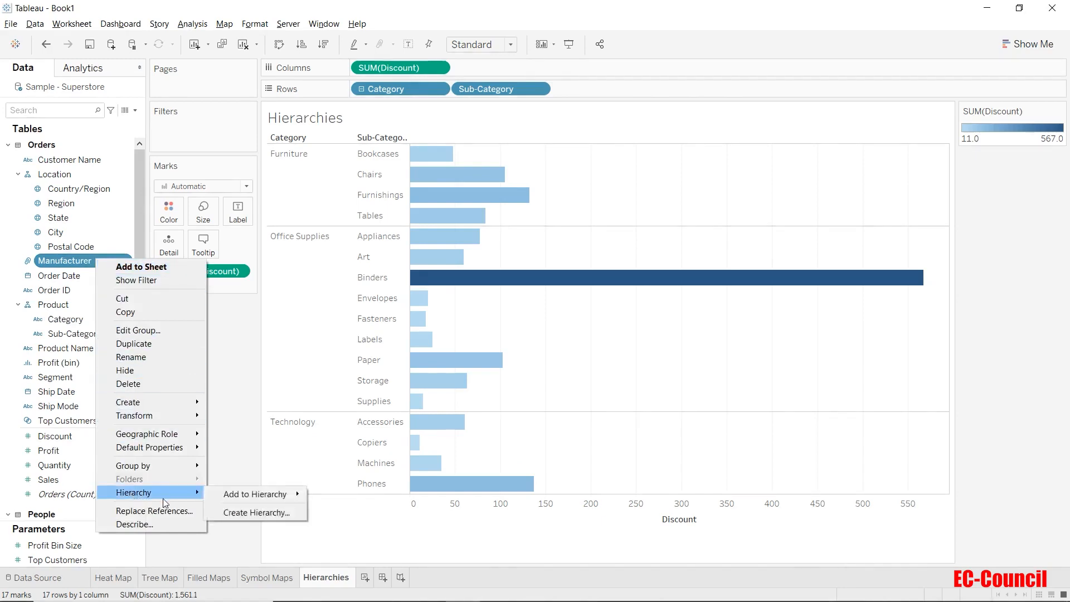
{"action": "mouse_move", "coordinate": [252, 498]}
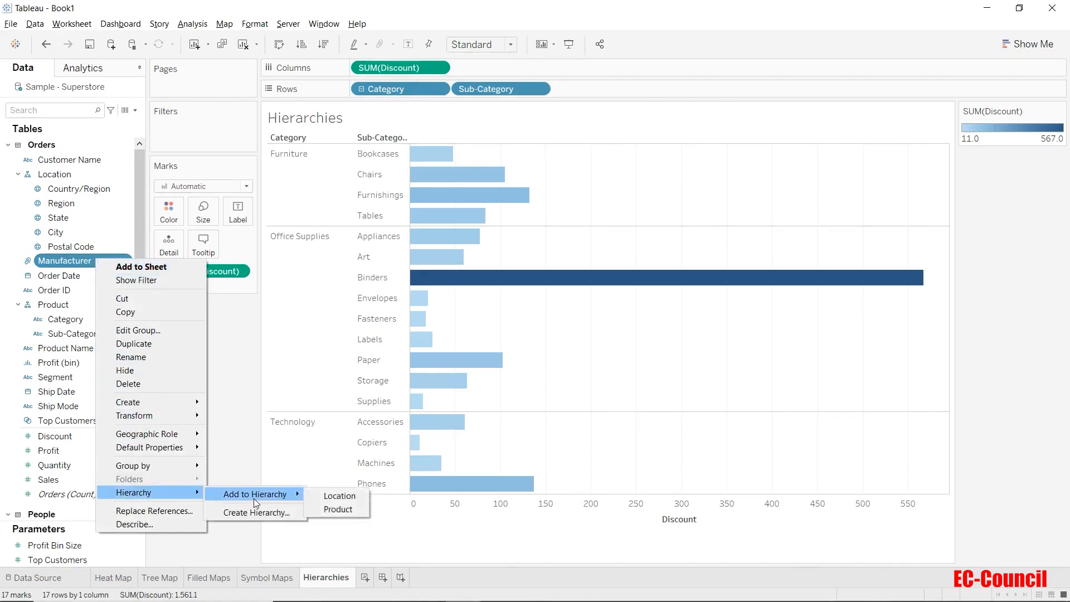
{"action": "left_click", "coordinate": [326, 510]}
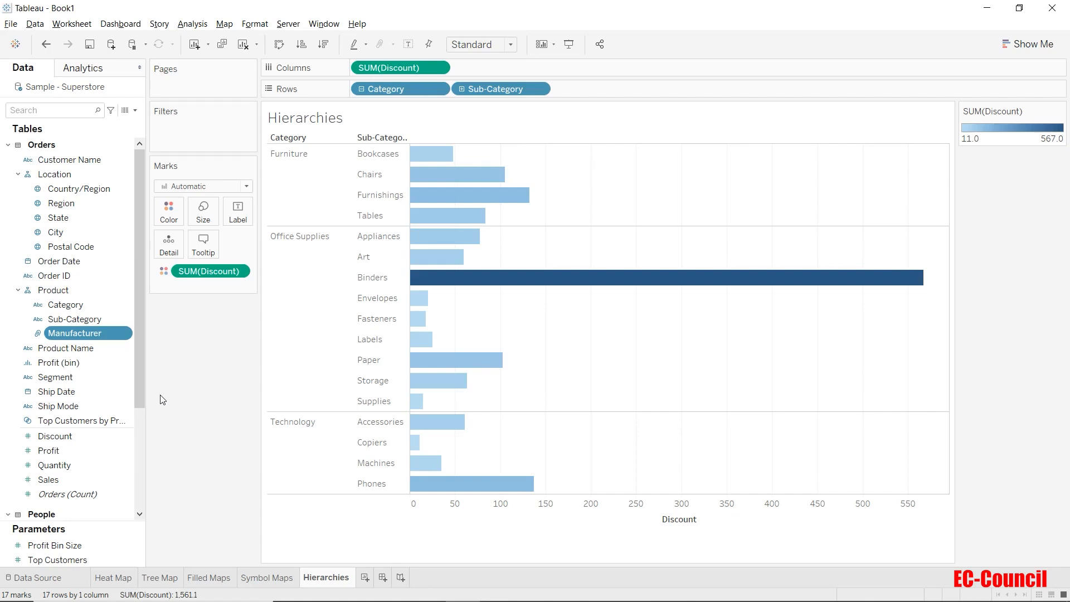
Step: Place the Product Name field beneath Manufacturer in the Product hierarchy, undoing the first placement and repeating it
{"action": "mouse_move", "coordinate": [93, 351]}
{"action": "left_mouse_down"}
{"action": "mouse_move", "coordinate": [111, 346]}
{"action": "mouse_move", "coordinate": [106, 339]}
{"action": "left_mouse_up"}
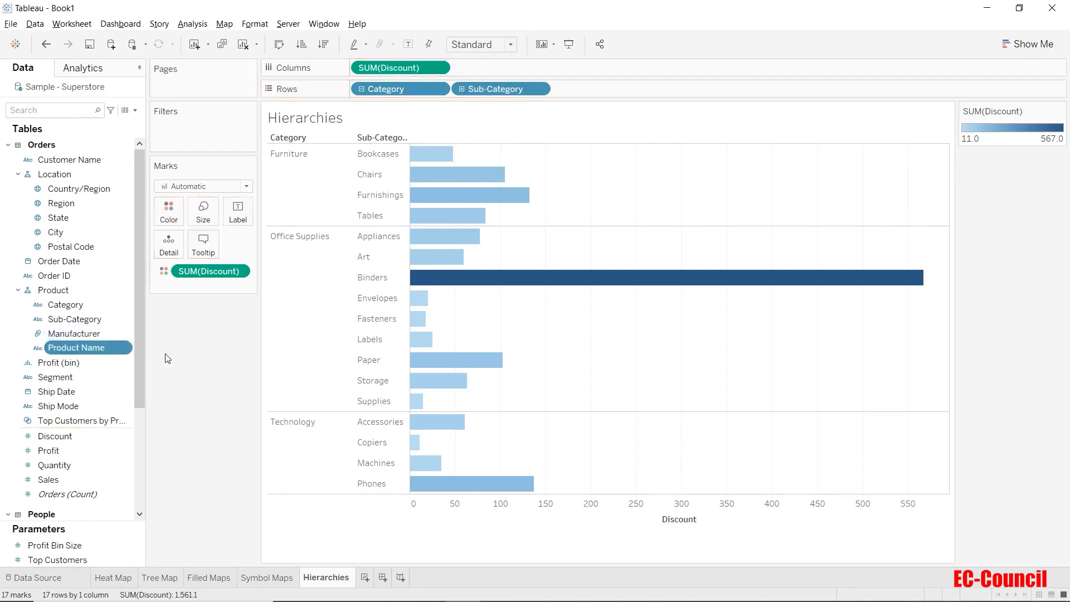
{"action": "left_click", "coordinate": [46, 44]}
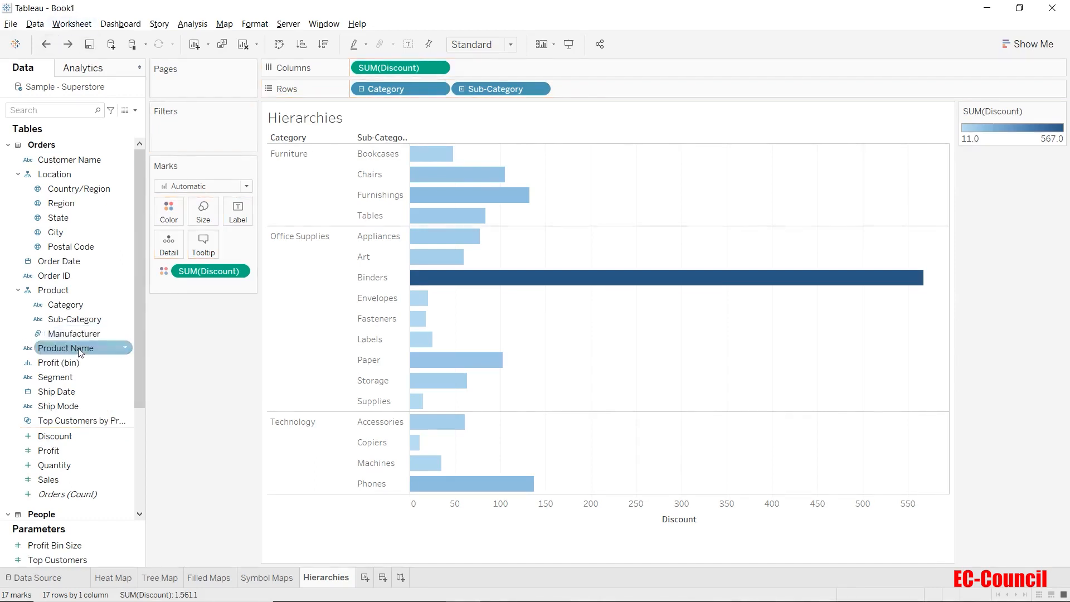
{"action": "left_click_drag", "start_coordinate": [81, 353], "coordinate": [87, 343]}
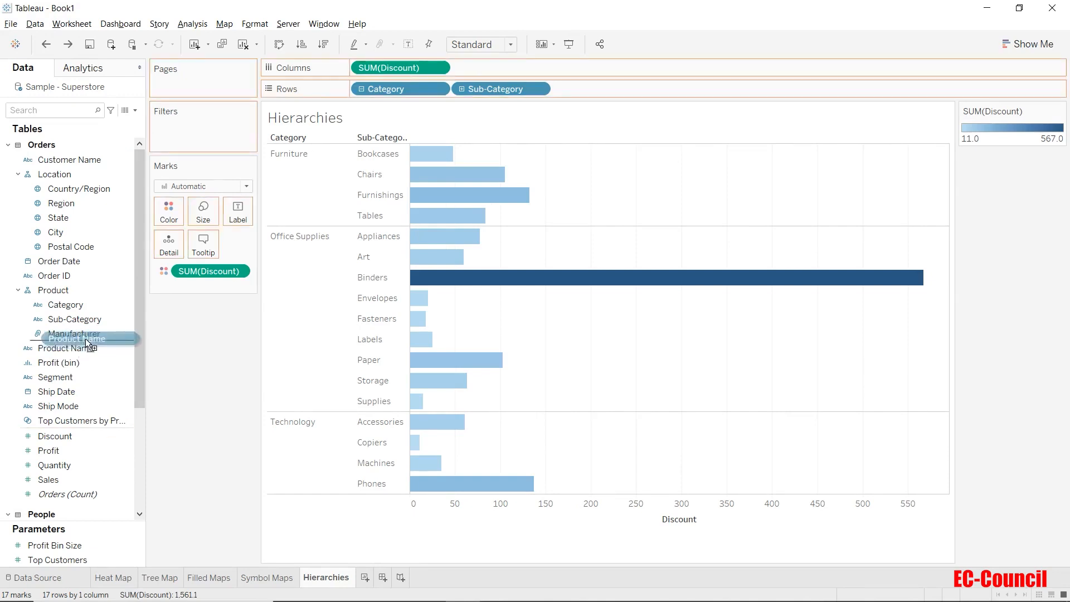
{"action": "left_click_drag", "start_coordinate": [85, 339], "coordinate": [86, 339]}
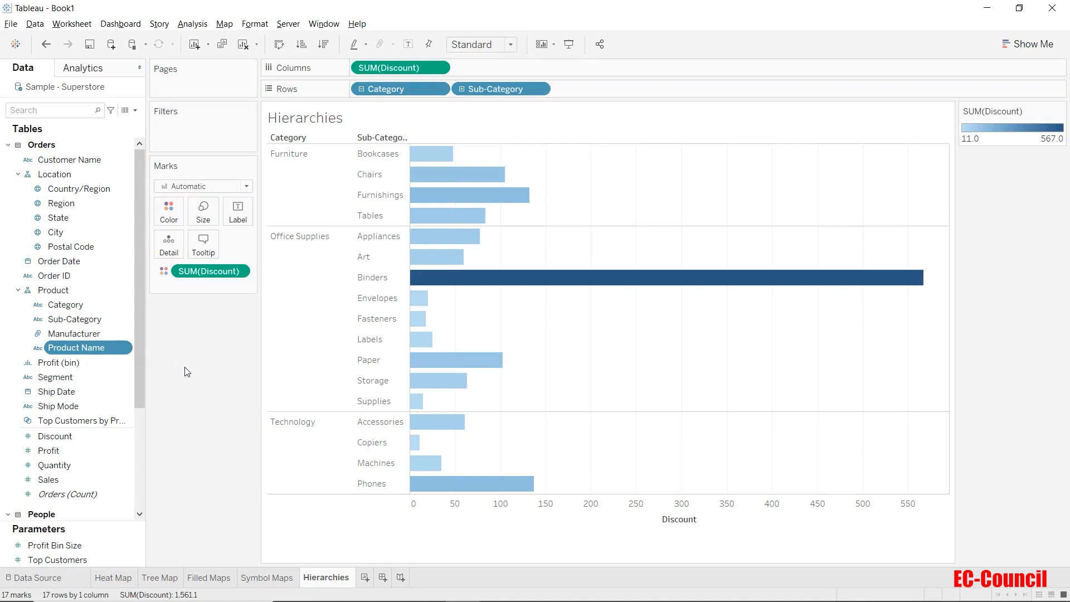
Step: Expand Sub-Category and Manufacturer in the rows to drill down to Product Name
{"action": "left_click", "coordinate": [463, 88]}
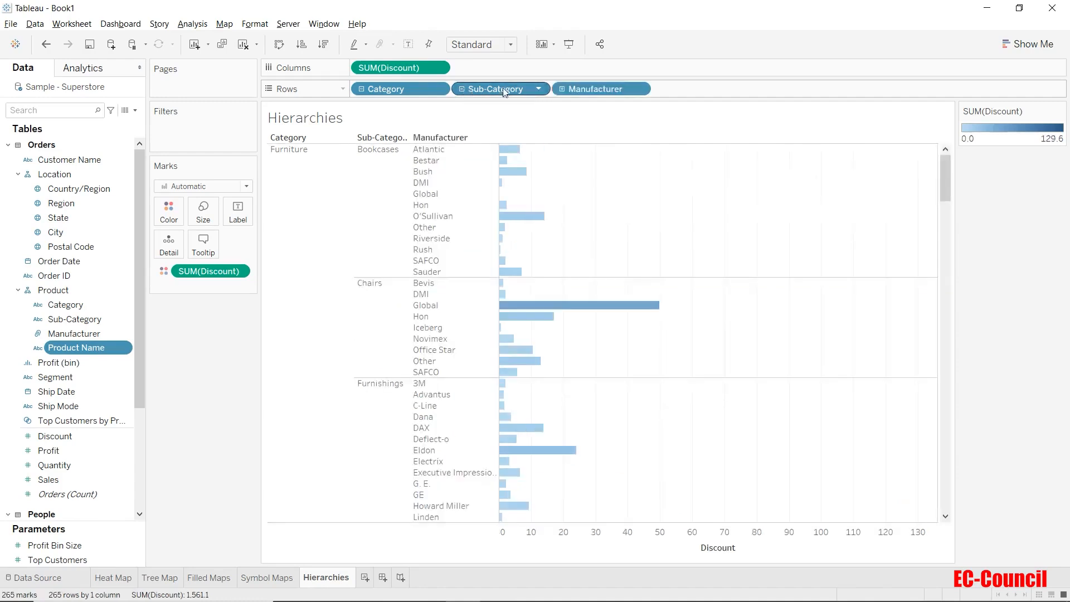
{"action": "left_click", "coordinate": [560, 89]}
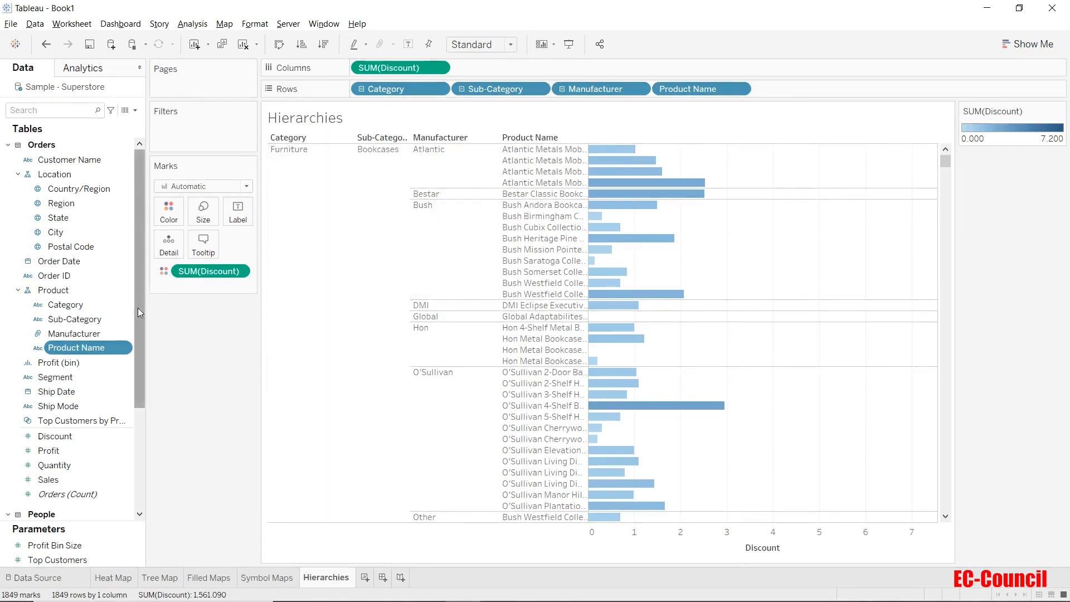
Step: Reorder the Product hierarchy so that Product Name sits above Manufacturer
{"action": "left_click", "coordinate": [131, 336], "text": "ctrl"}
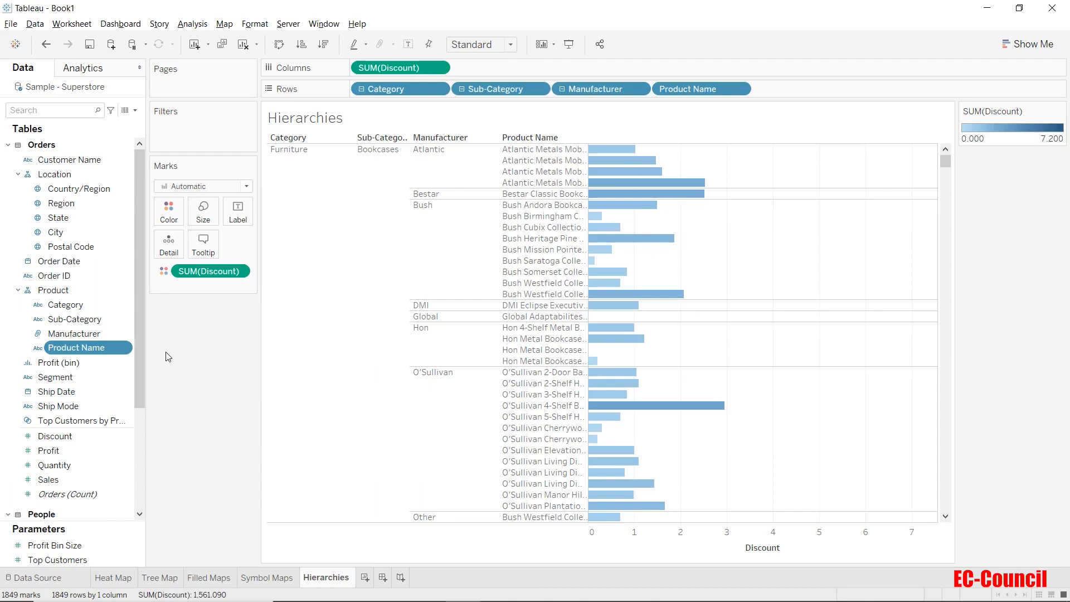
{"action": "left_click_drag", "start_coordinate": [114, 348], "coordinate": [112, 330]}
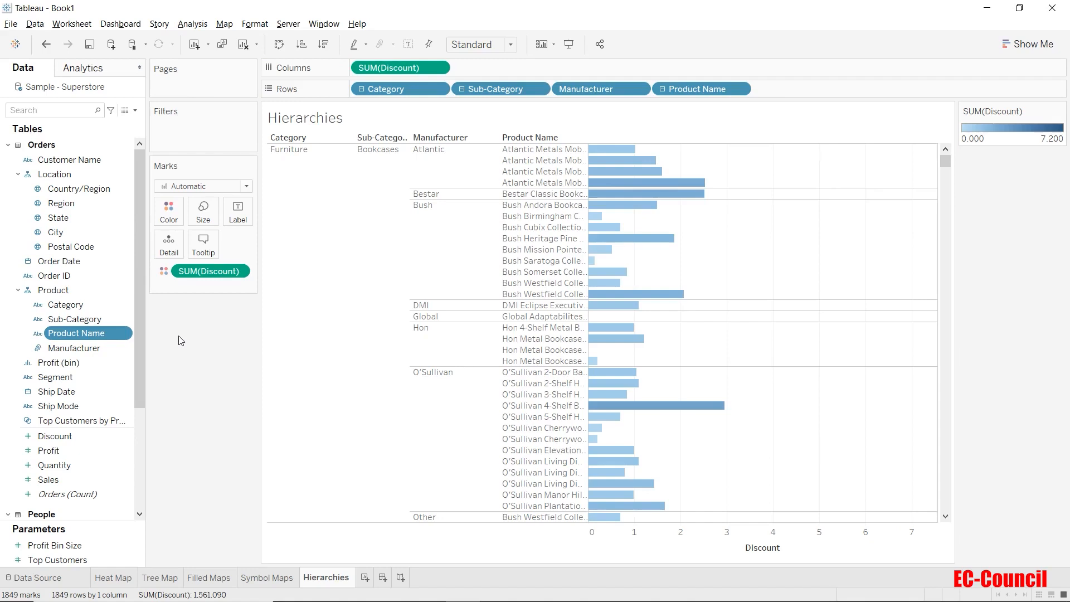
Step: Remove the Manufacturer field from the Product hierarchy
{"action": "right_click", "coordinate": [105, 350]}
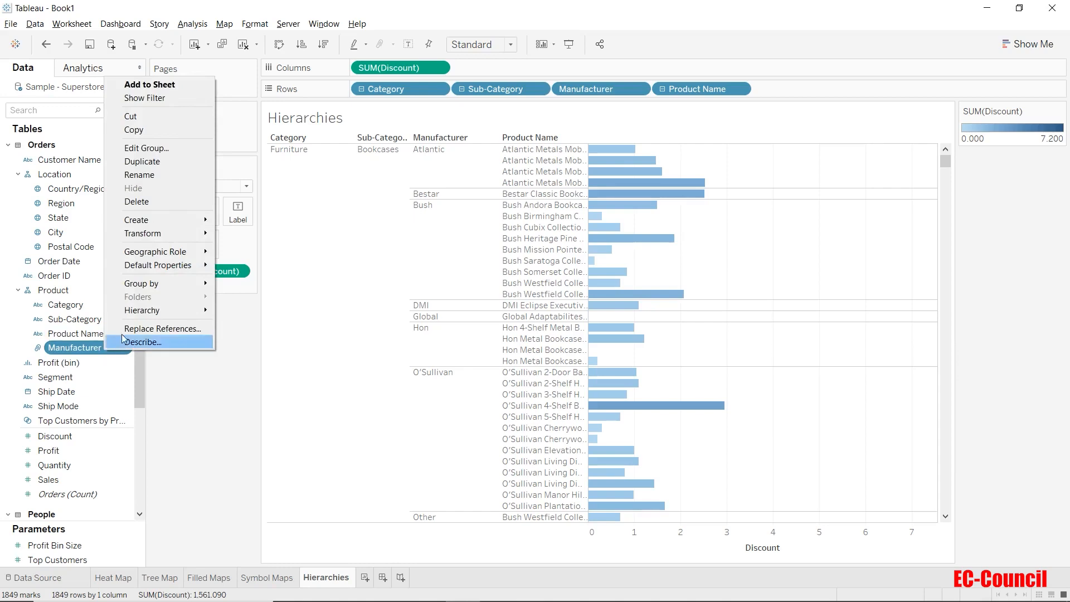
{"action": "mouse_move", "coordinate": [139, 313]}
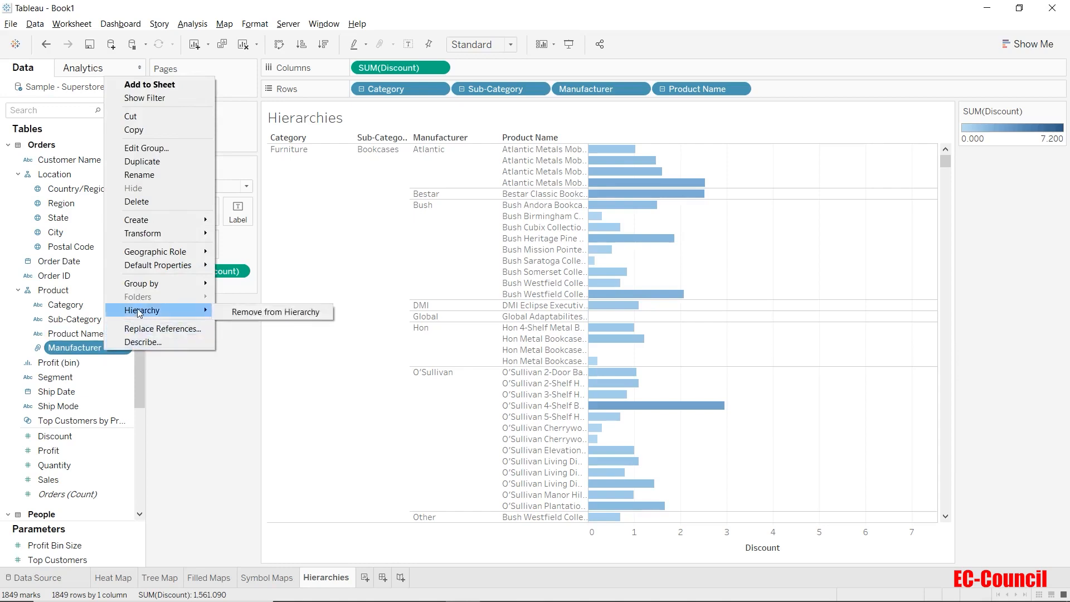
{"action": "left_click", "coordinate": [252, 312]}
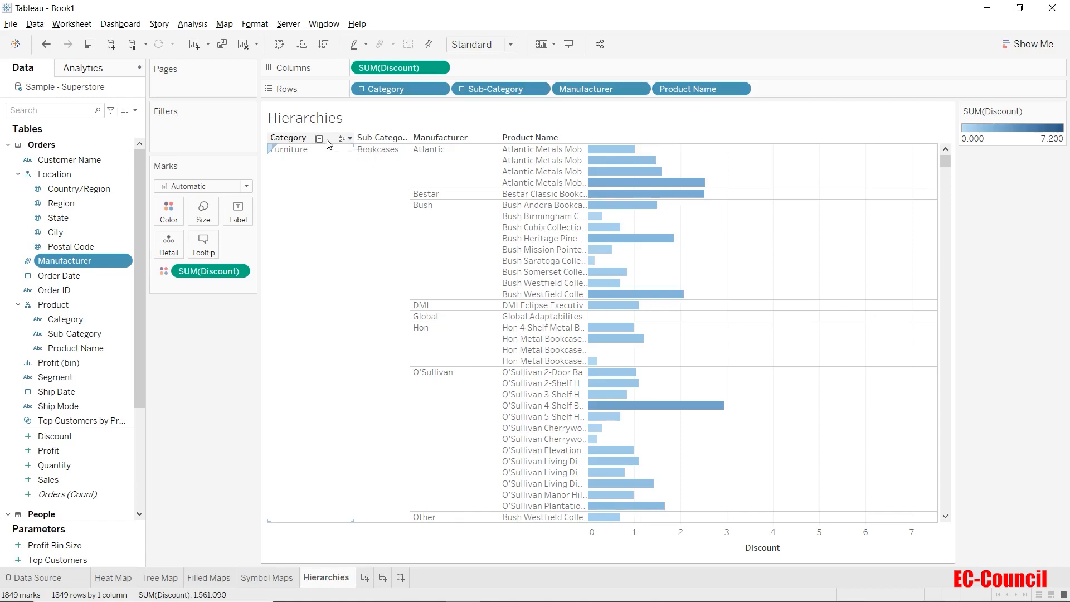
Step: Collapse the Category level from its chart header and expand it again to Sub-Category only
{"action": "left_click", "coordinate": [319, 139]}
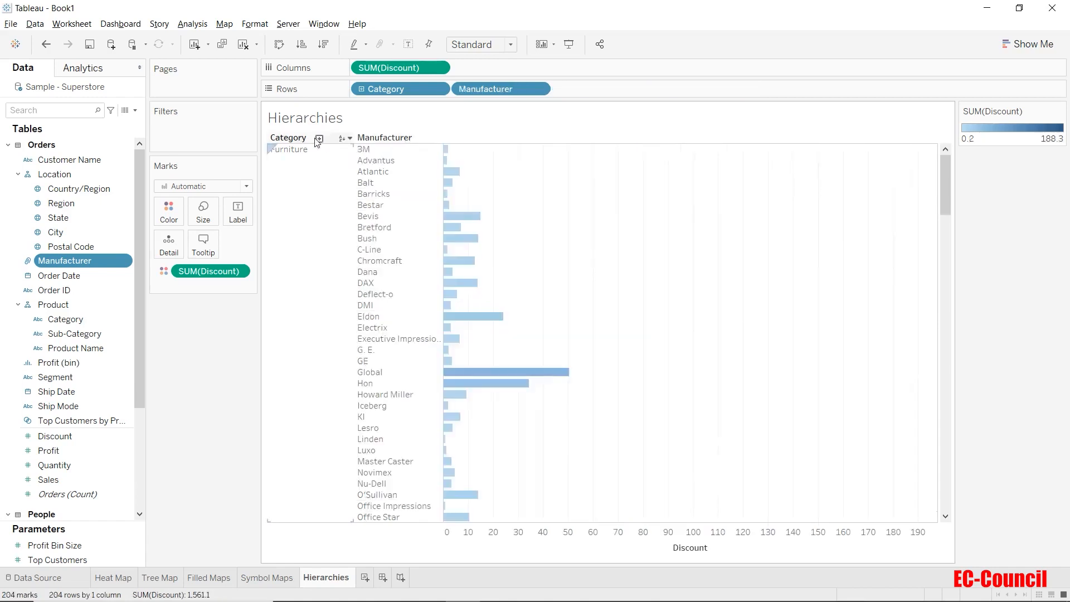
{"action": "left_click", "coordinate": [319, 139]}
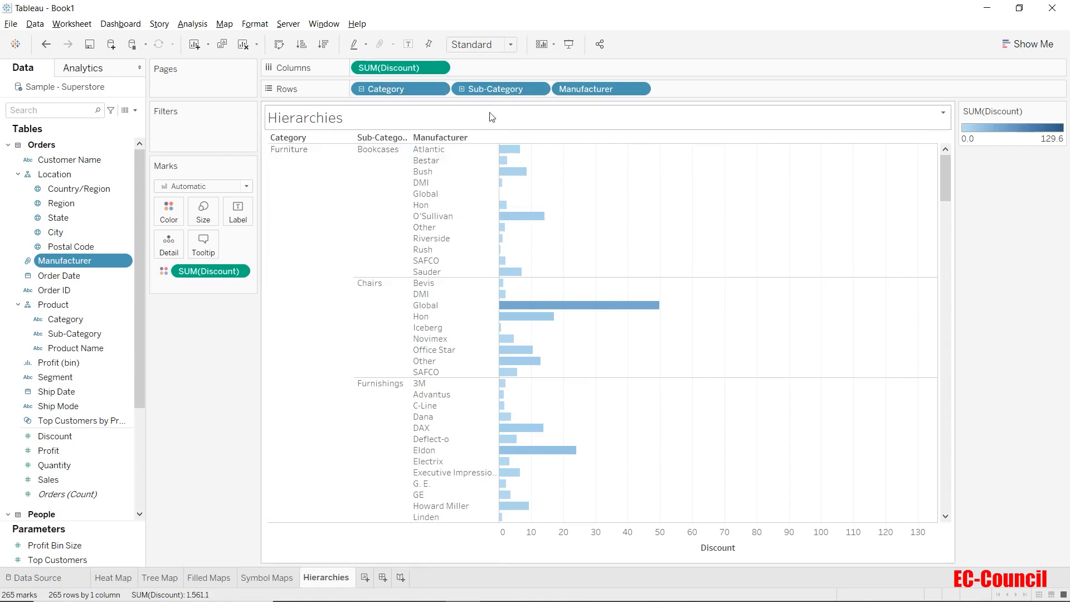
Step: Remove Sub-Category from the rows and bring it back by expanding Category
{"action": "left_click_drag", "start_coordinate": [504, 96], "coordinate": [556, 8]}
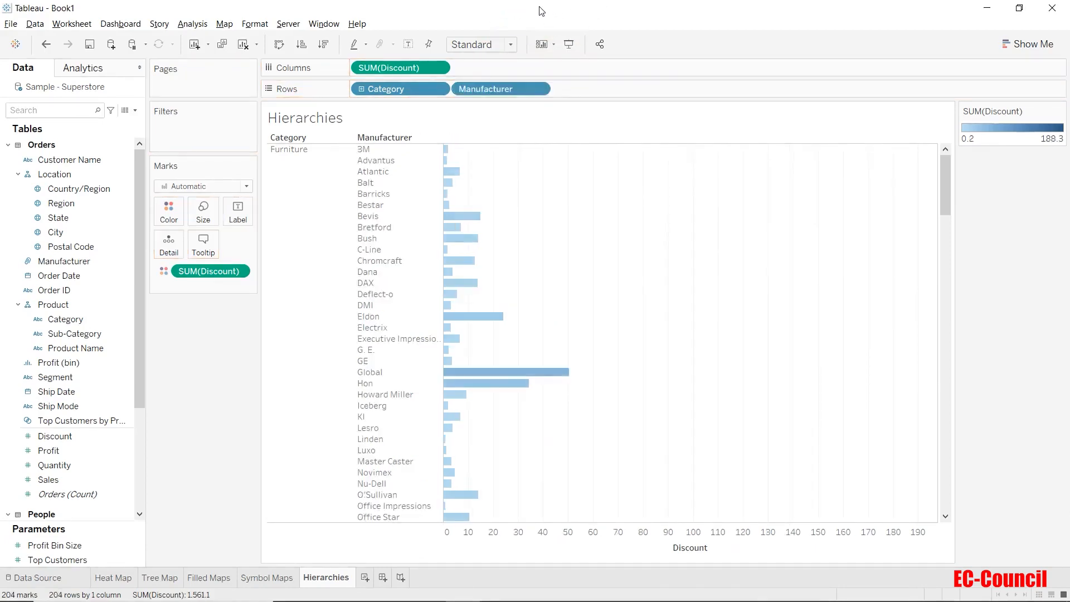
{"action": "left_click", "coordinate": [360, 89]}
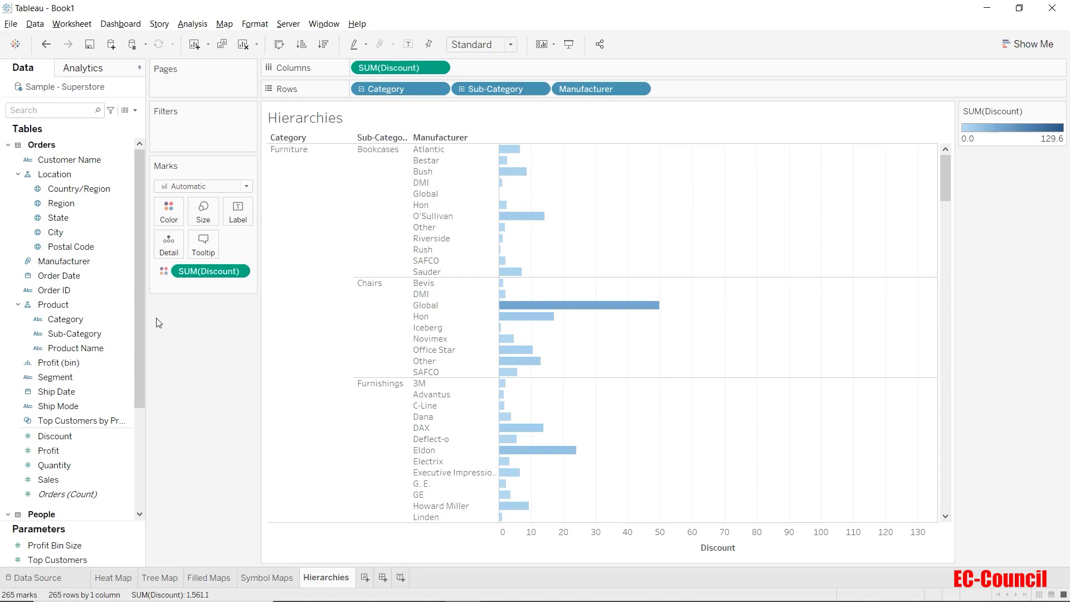
Step: Duplicate the Category field of the Product hierarchy and check the copy in the Sample - Superstore source data
{"action": "right_click", "coordinate": [92, 319]}
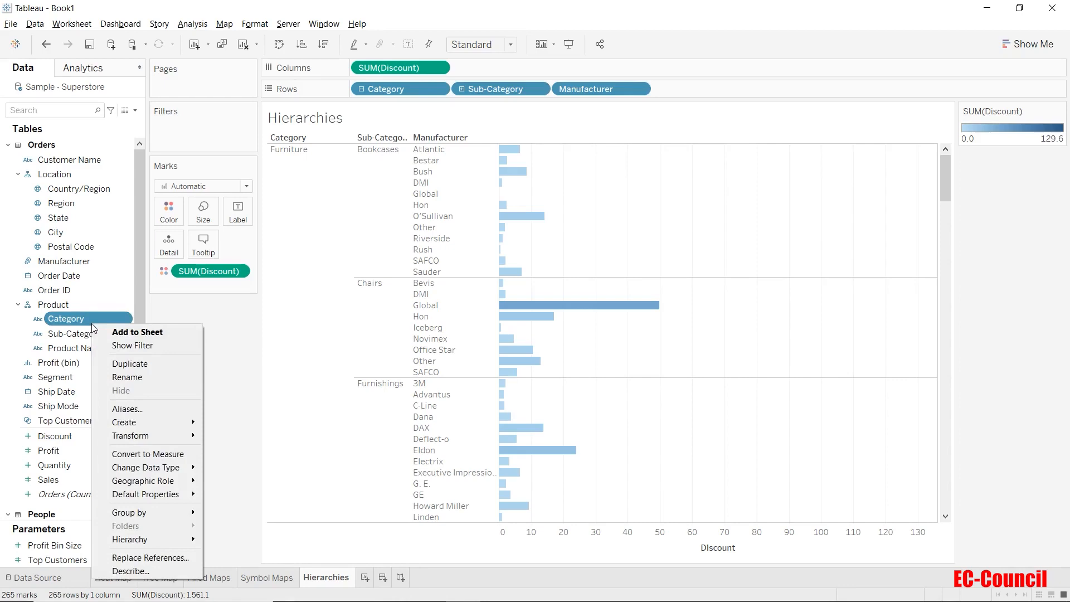
{"action": "left_click", "coordinate": [130, 363]}
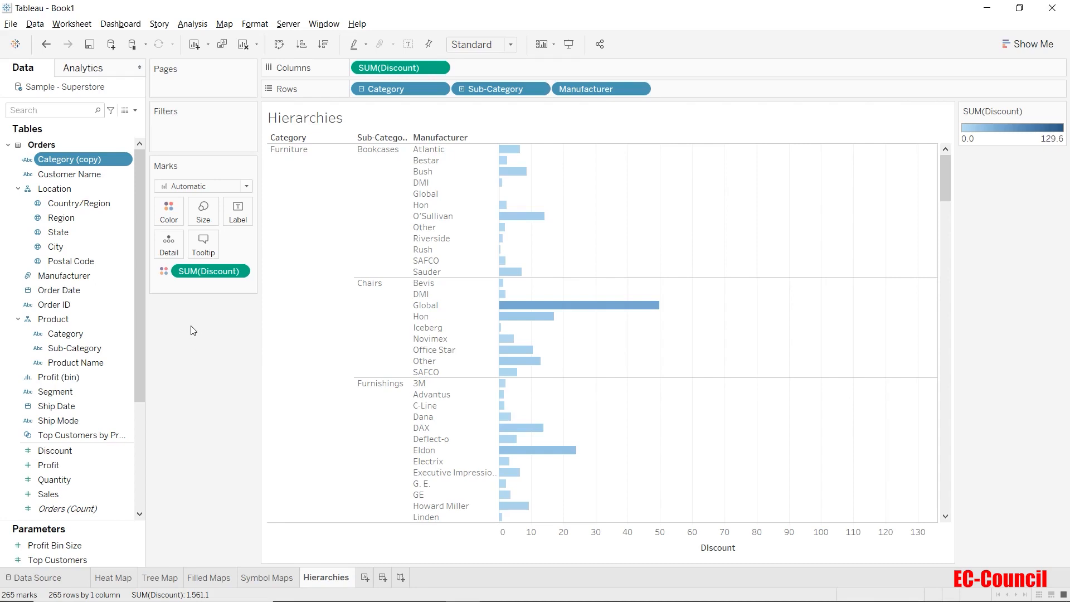
{"action": "left_click", "coordinate": [126, 111]}
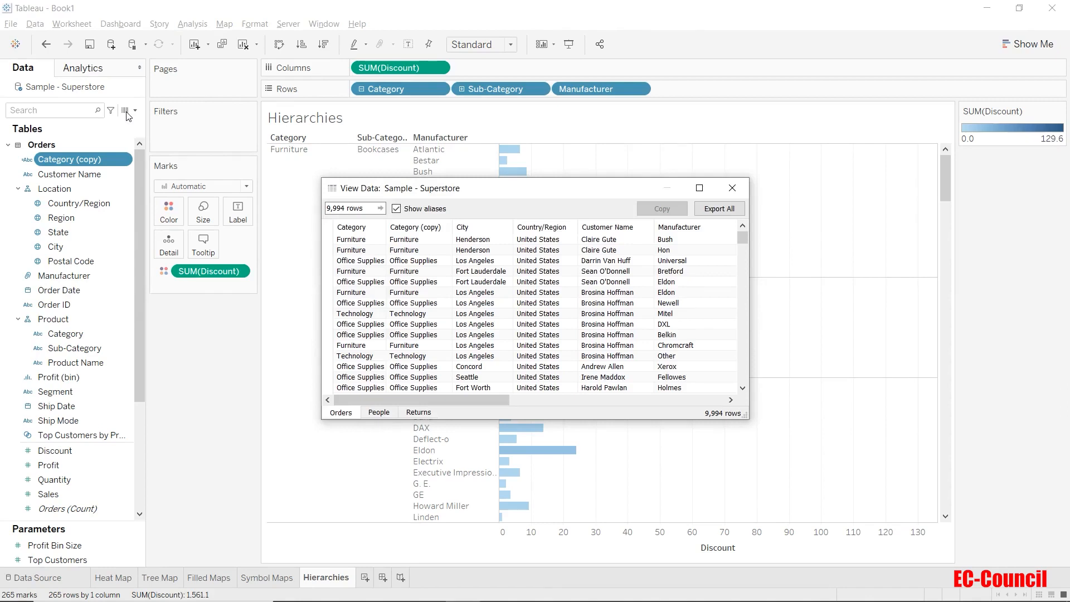
{"action": "left_click", "coordinate": [731, 188]}
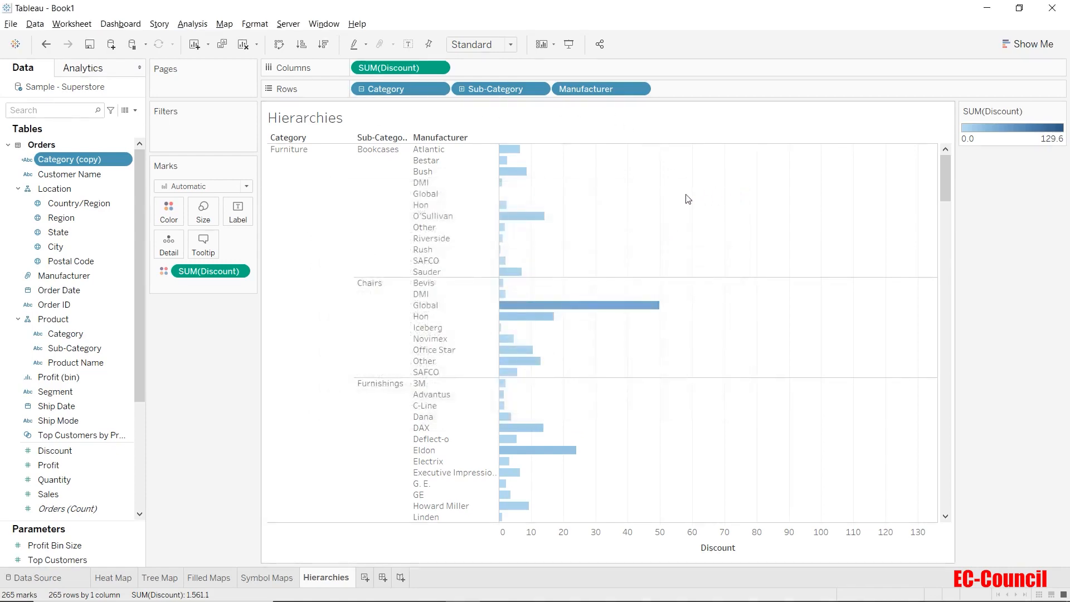
Step: View the data behind the O'Sullivan bar in the Bookcases sub-category
{"action": "mouse_move", "coordinate": [539, 219]}
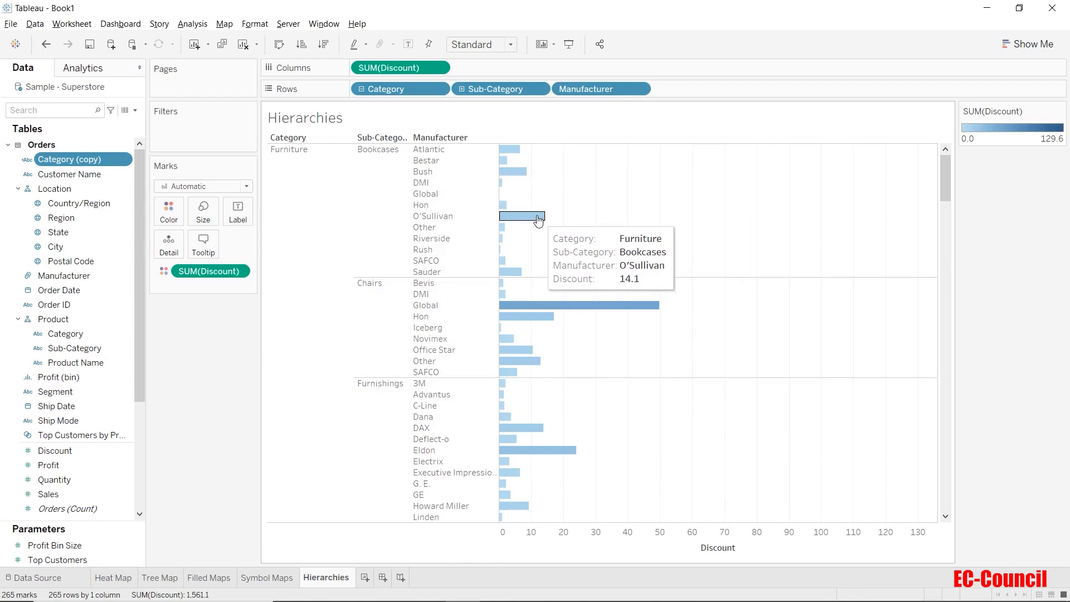
{"action": "left_click", "coordinate": [538, 219]}
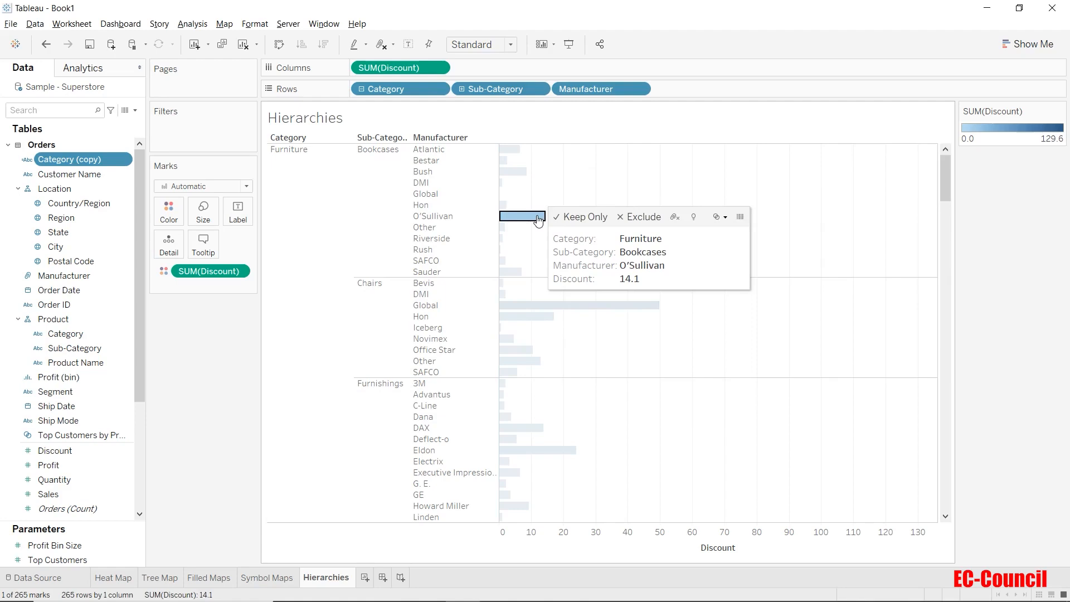
{"action": "left_click", "coordinate": [741, 220]}
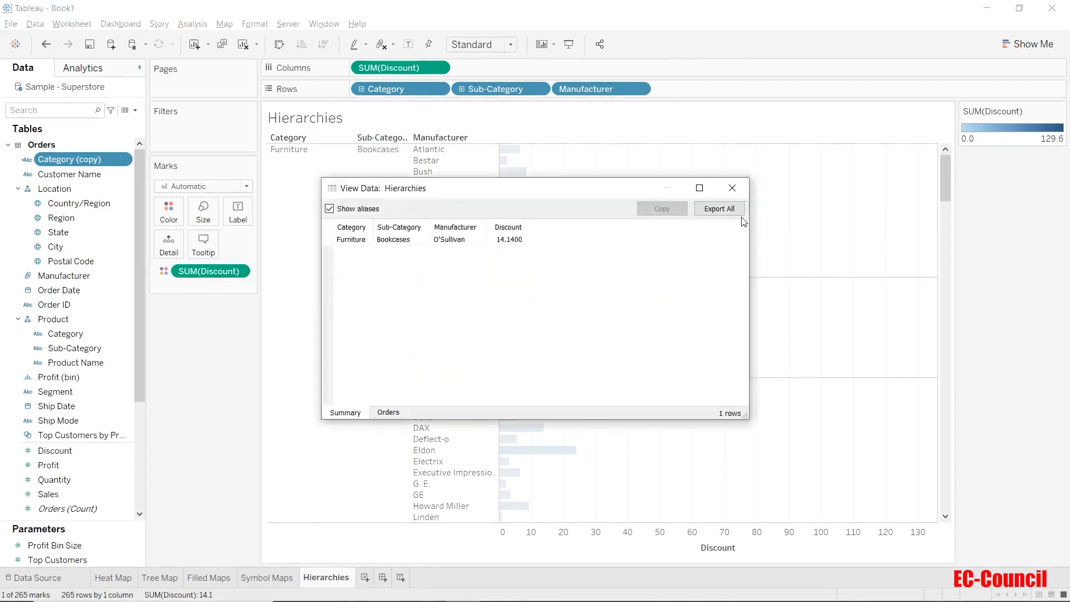